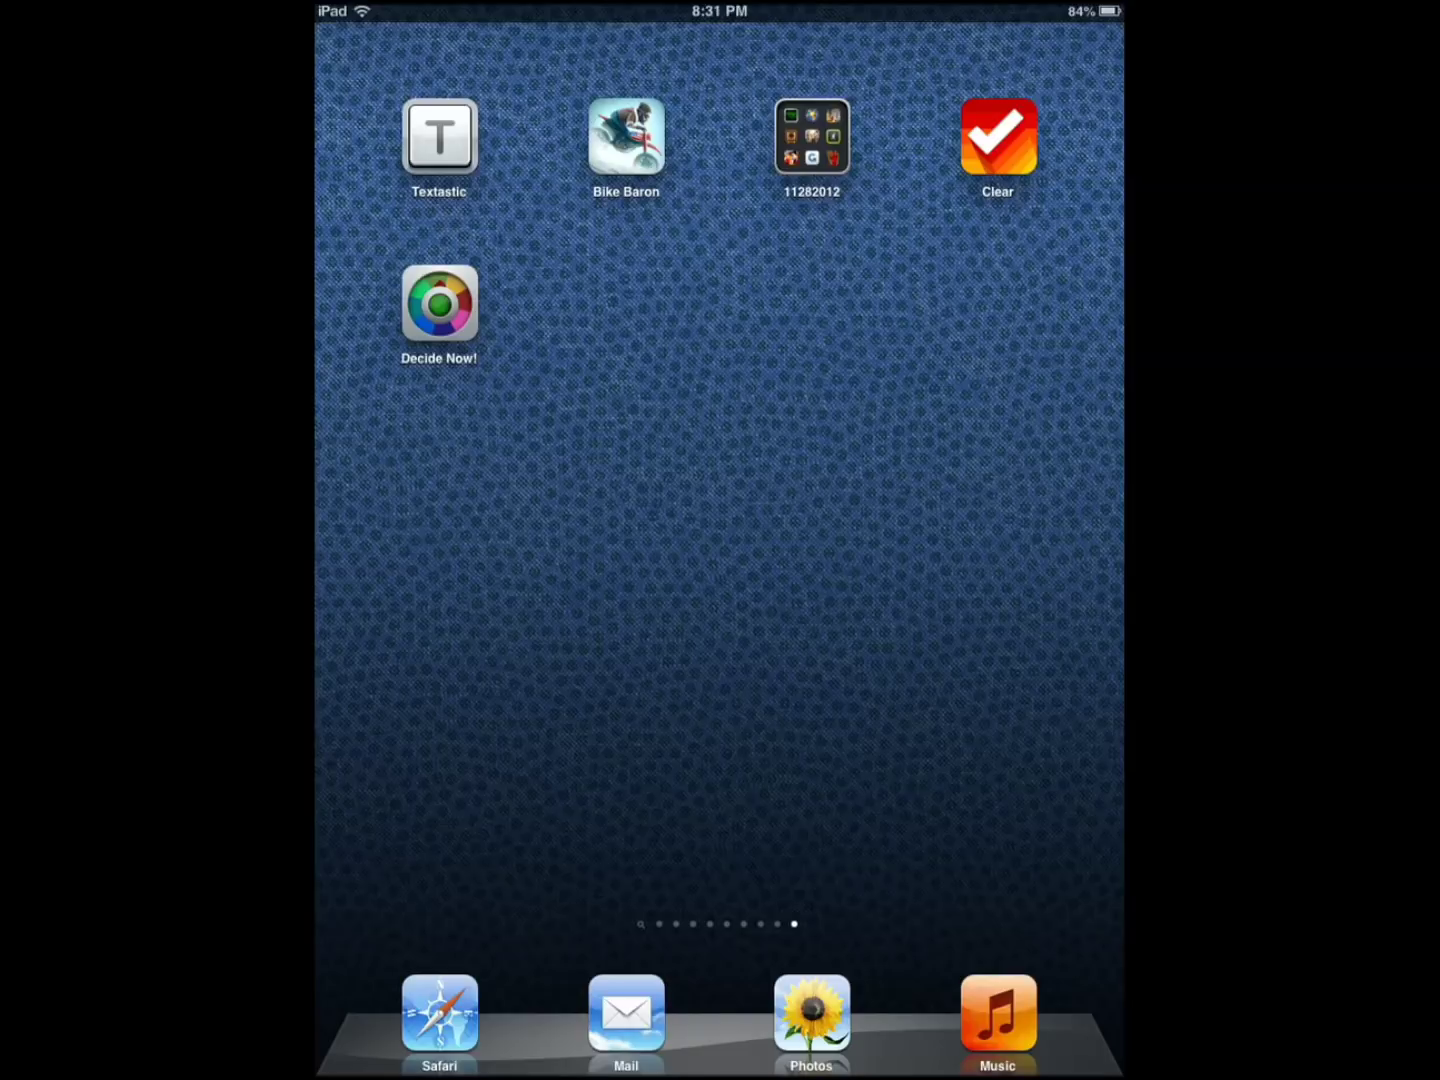
click(813, 136)
click(812, 559)
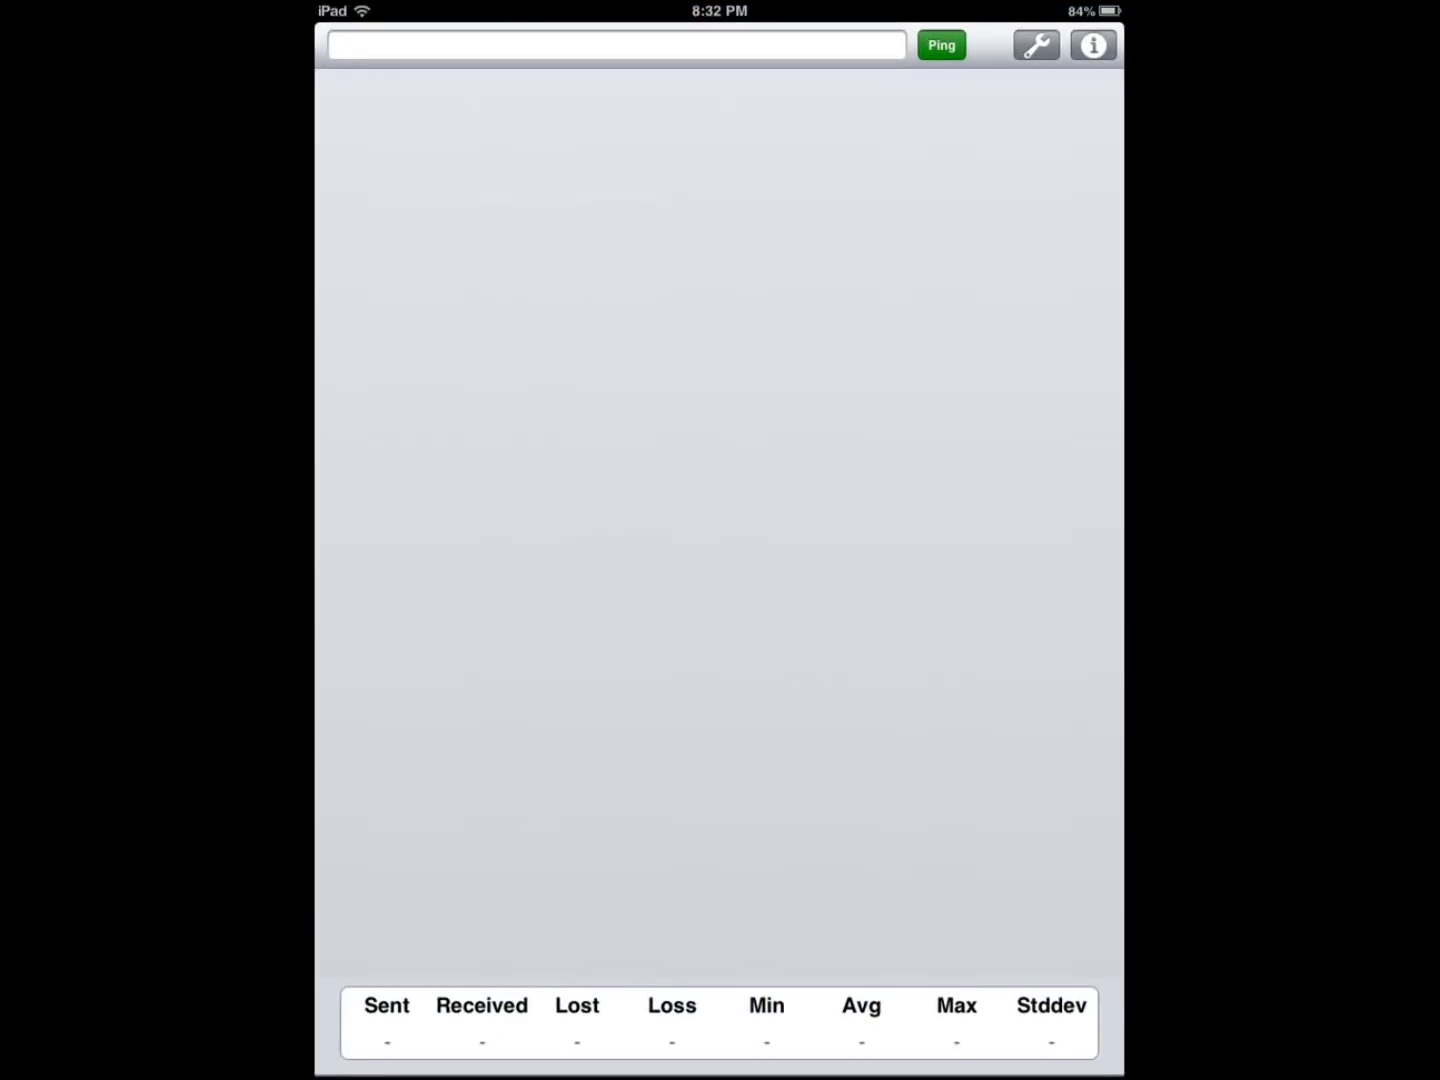
click(617, 45)
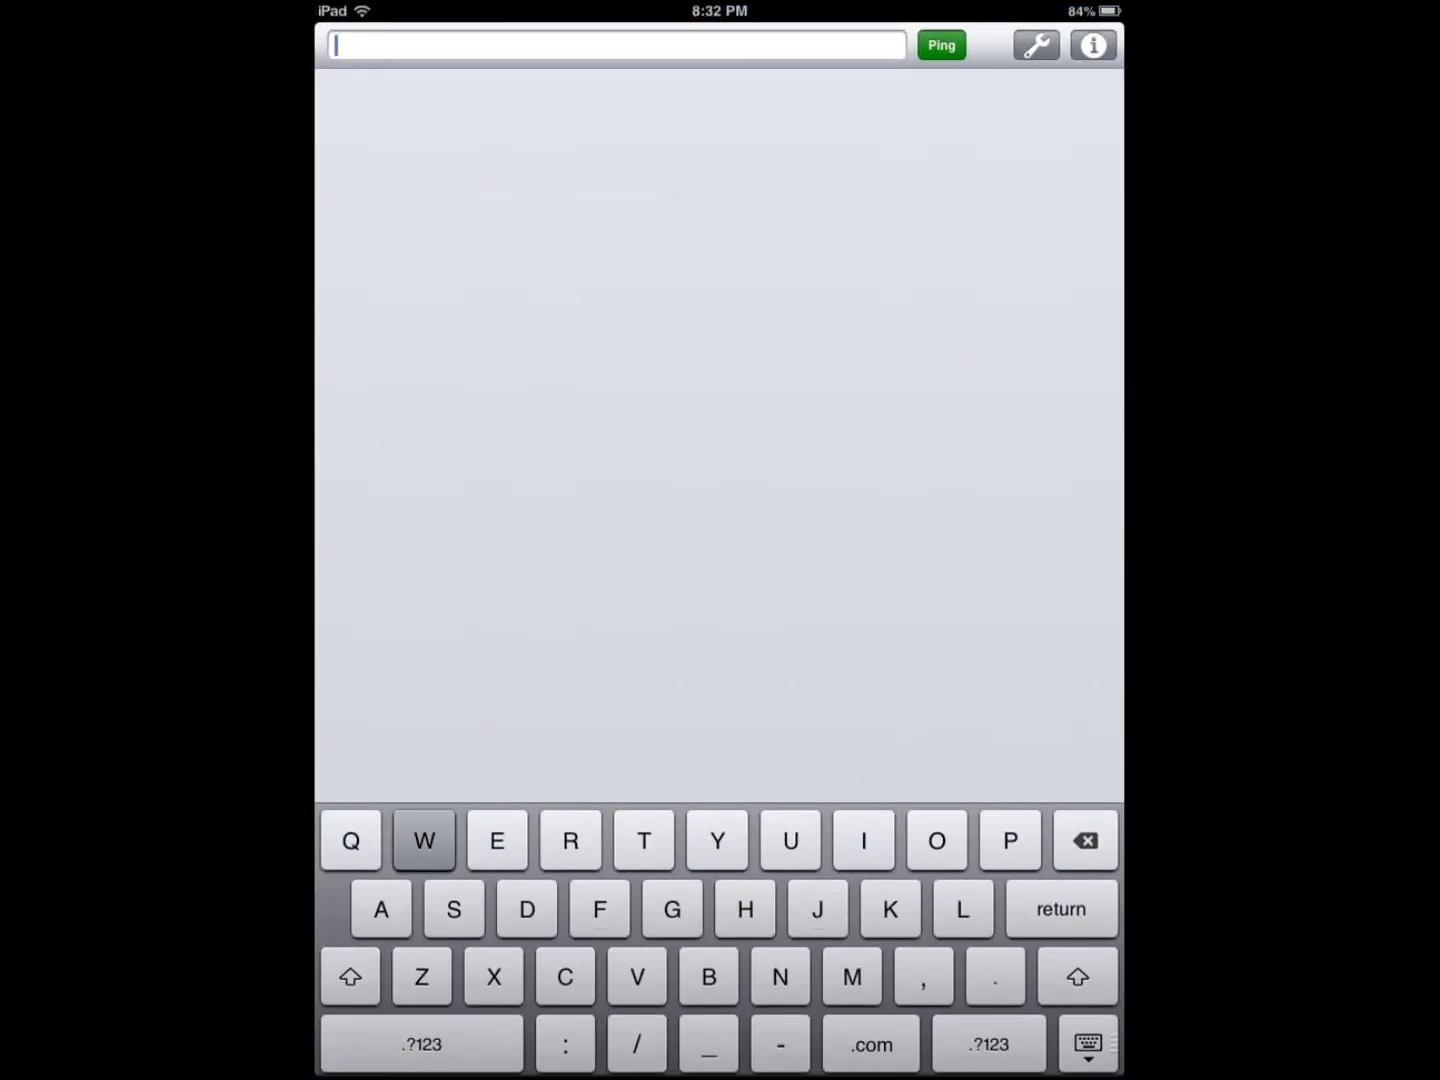
text(www.)
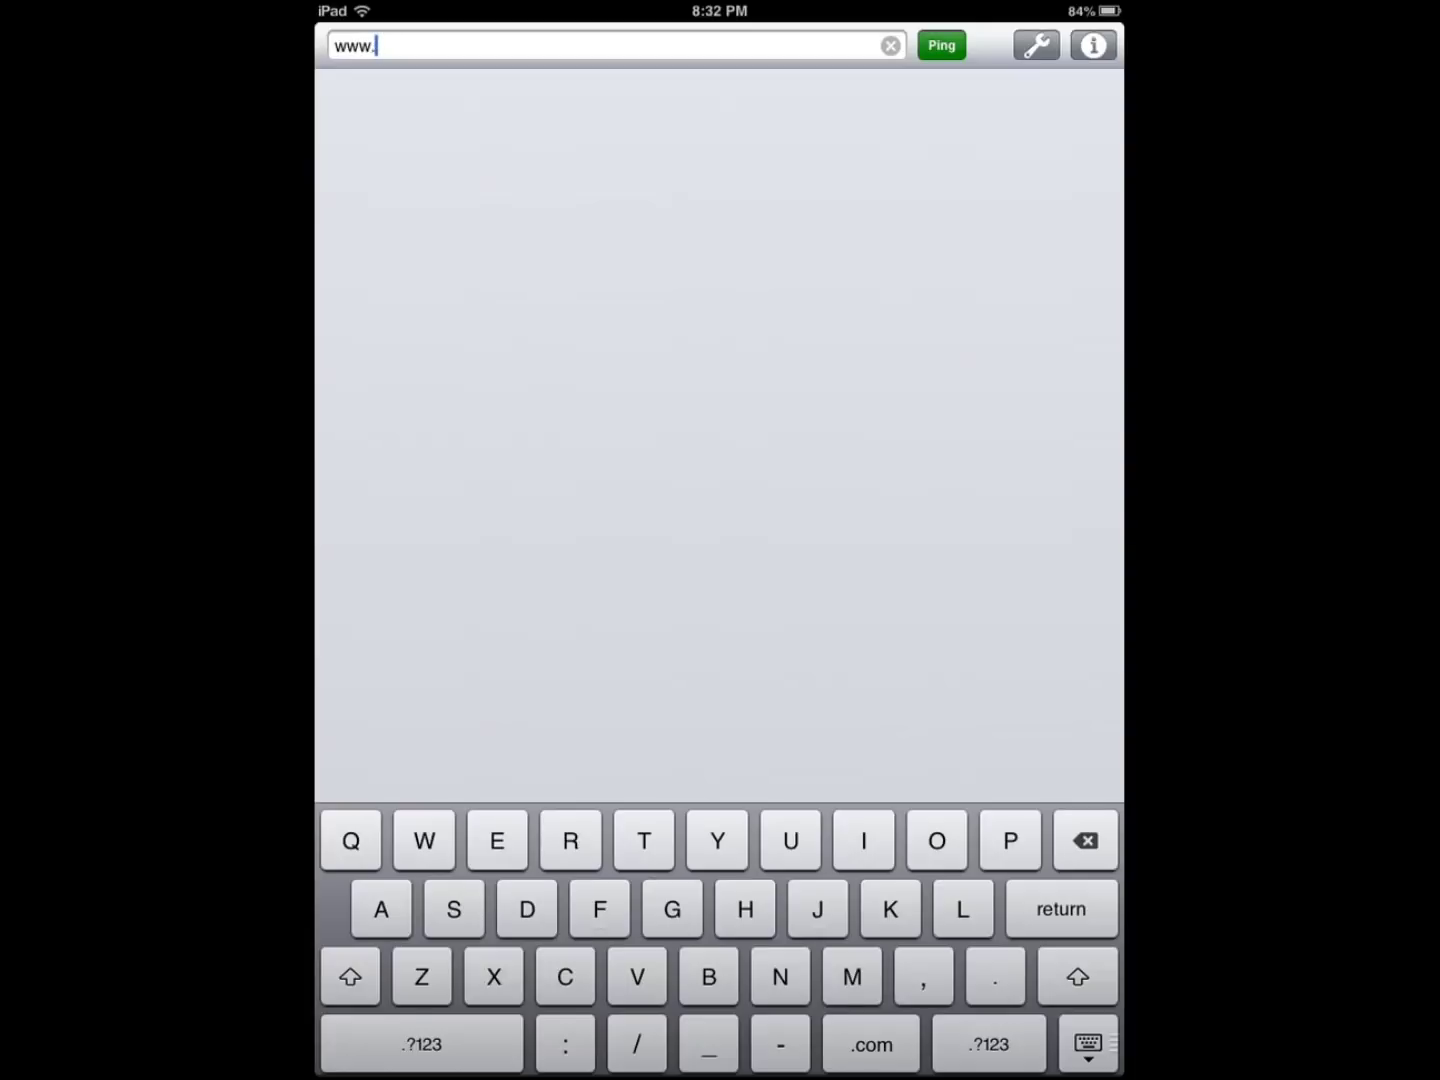
text(yahoo)
text(.v)
key(BackSpace)
text(co)
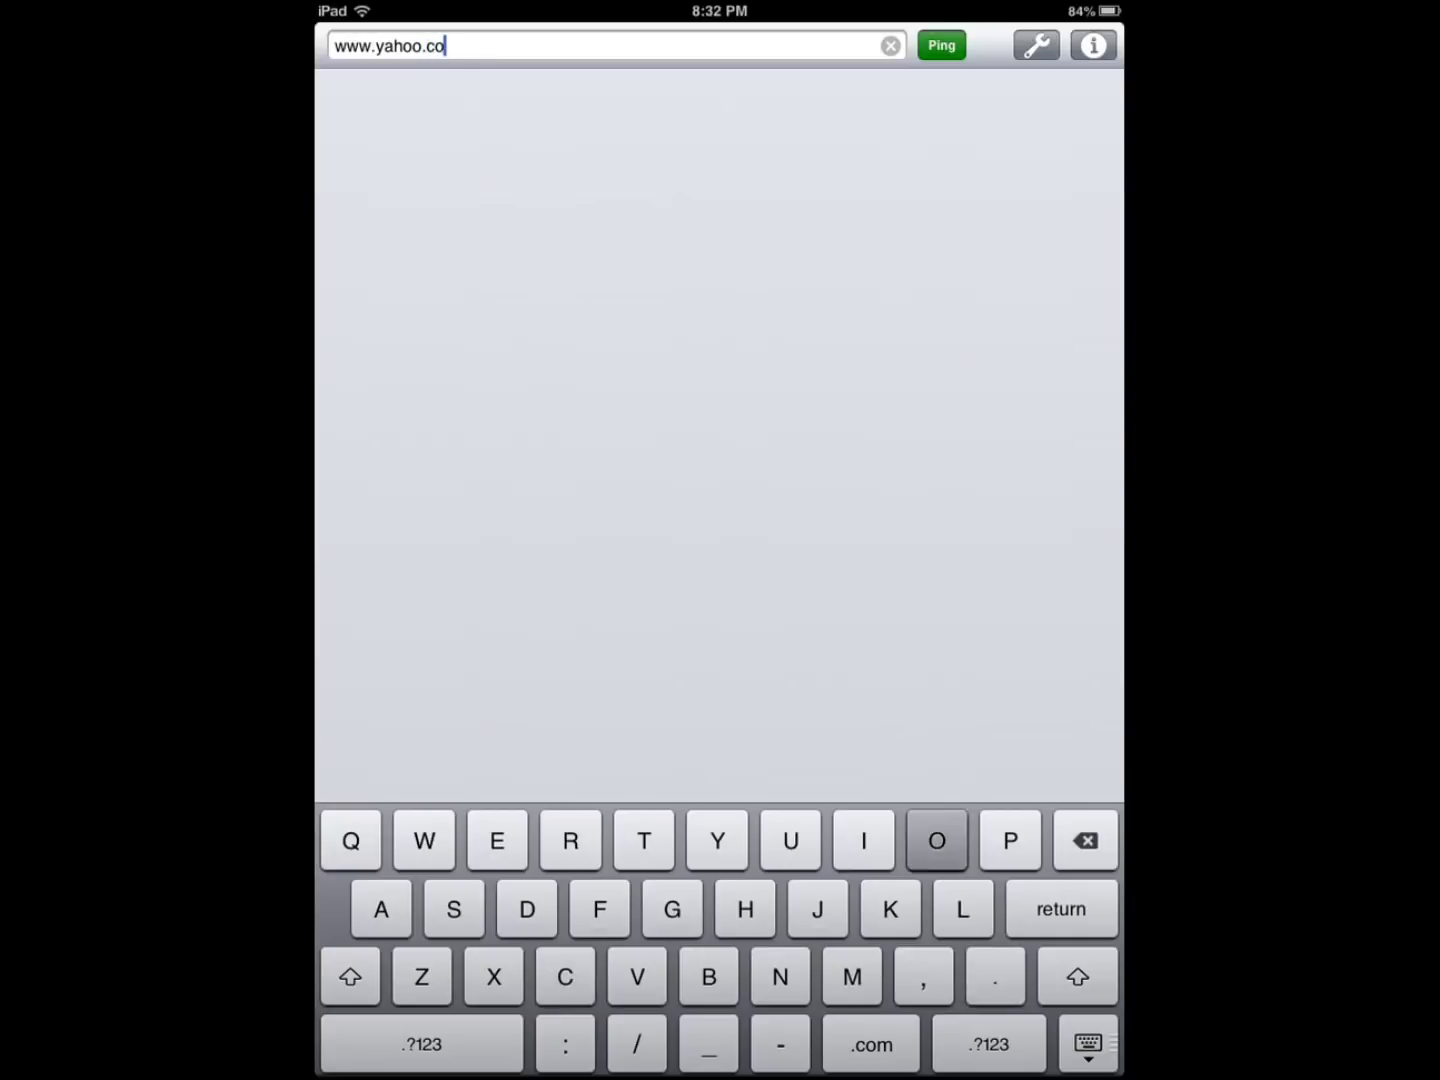
text(m)
key(Return)
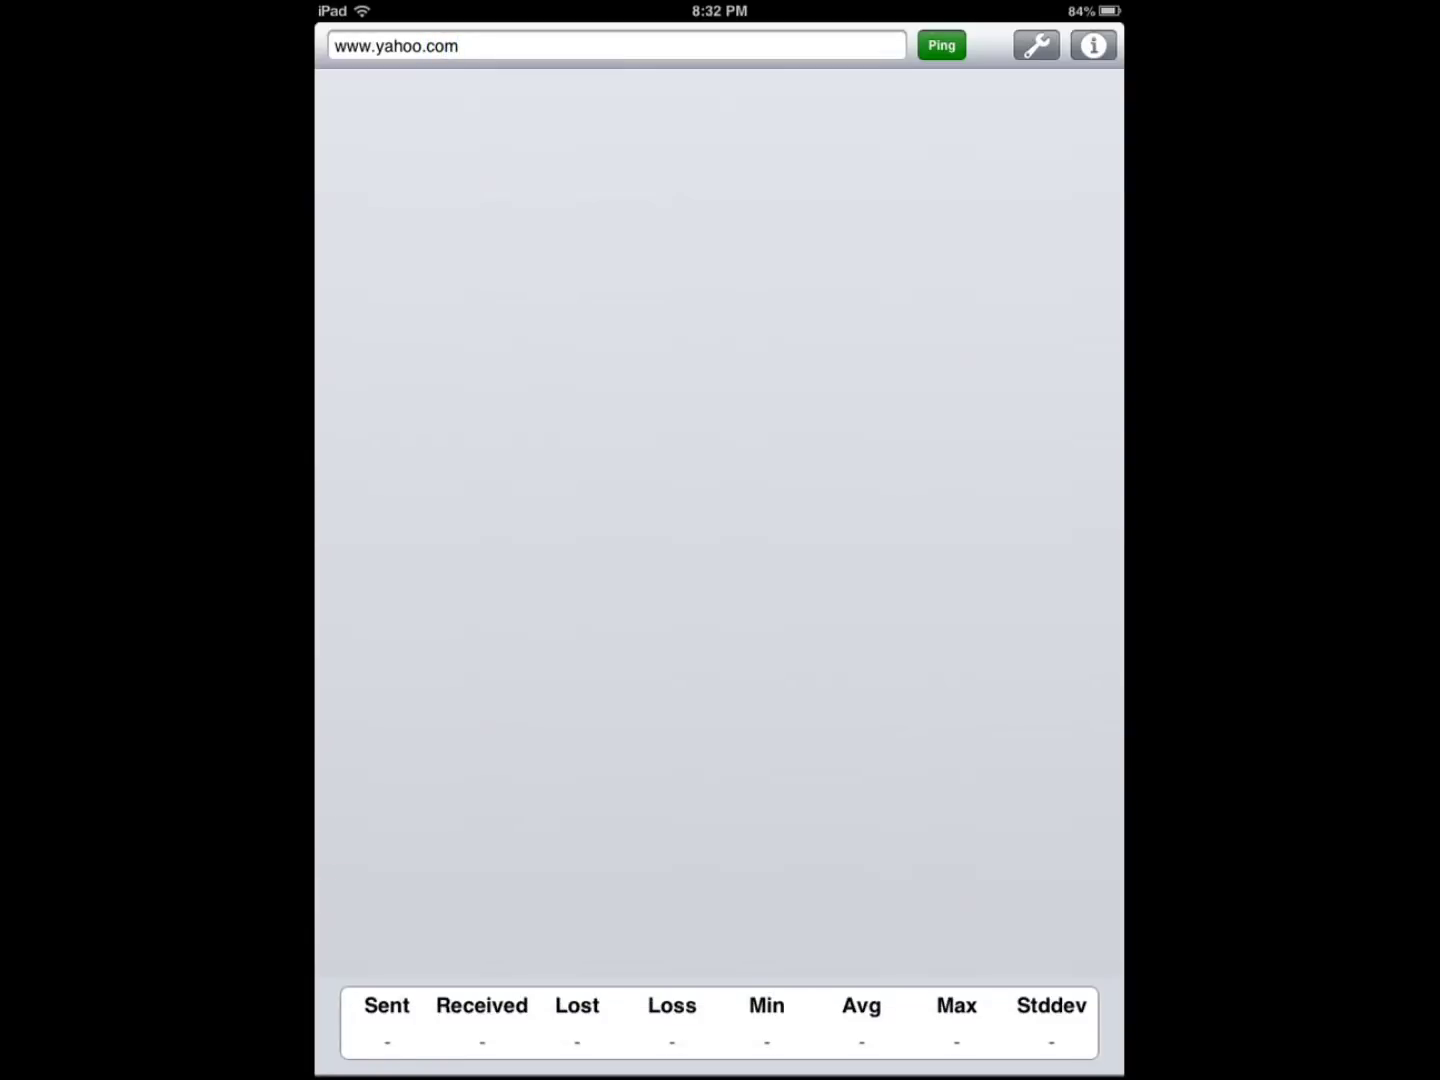
click(940, 45)
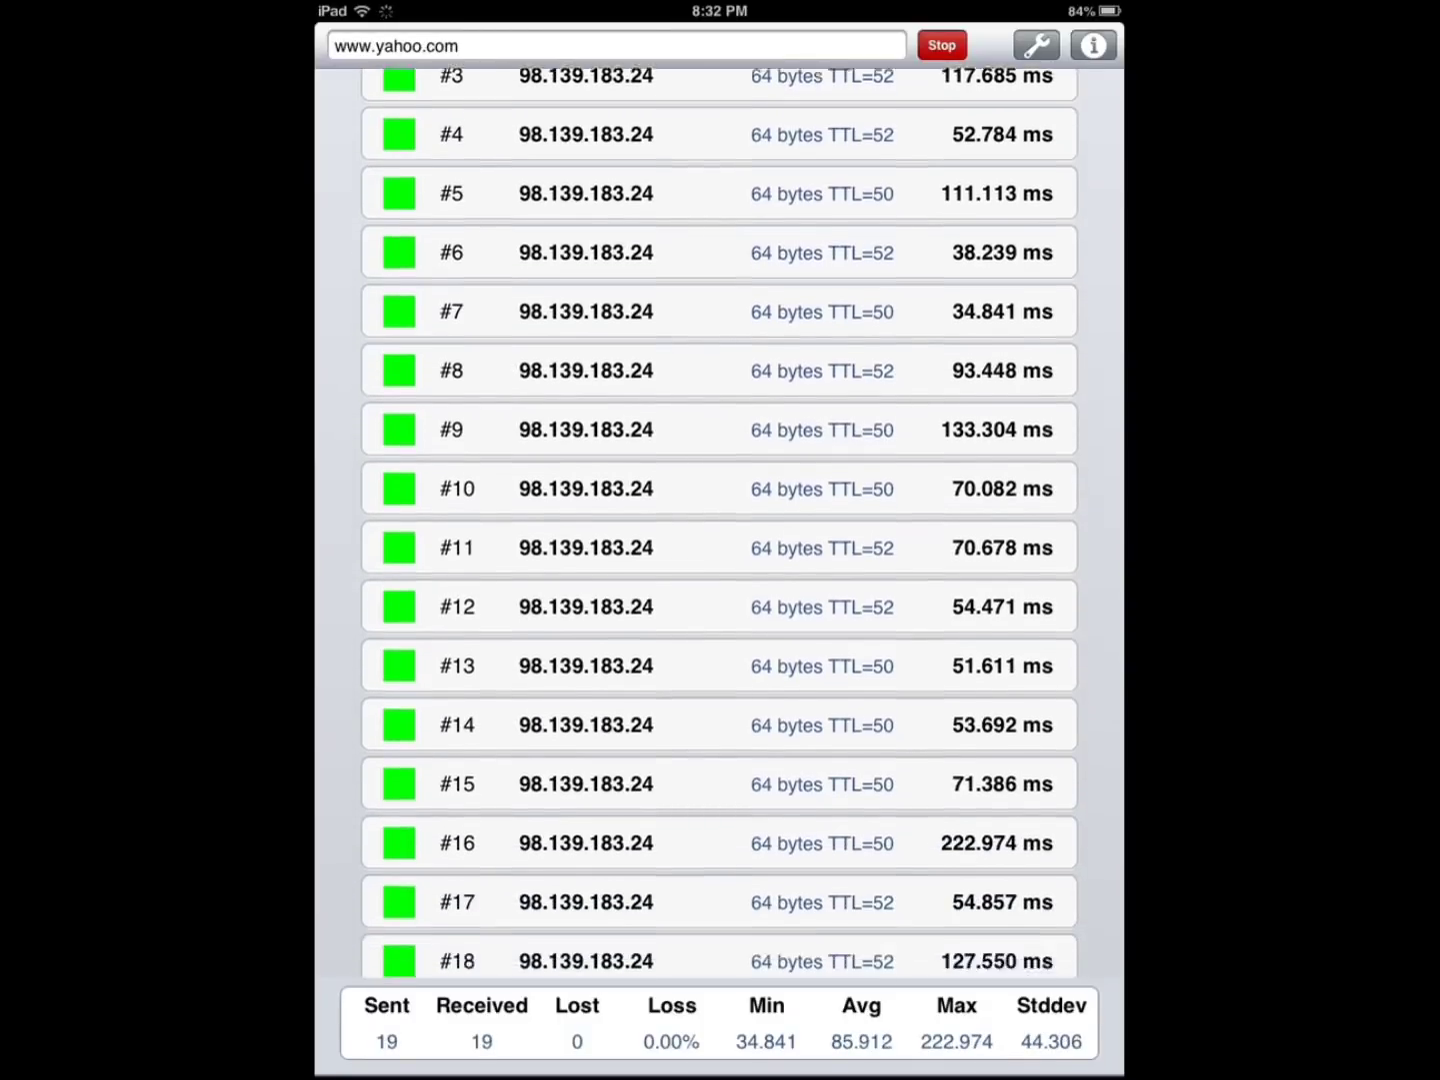
scroll(720, 563, up, 10)
scroll(720, 563, down, 10)
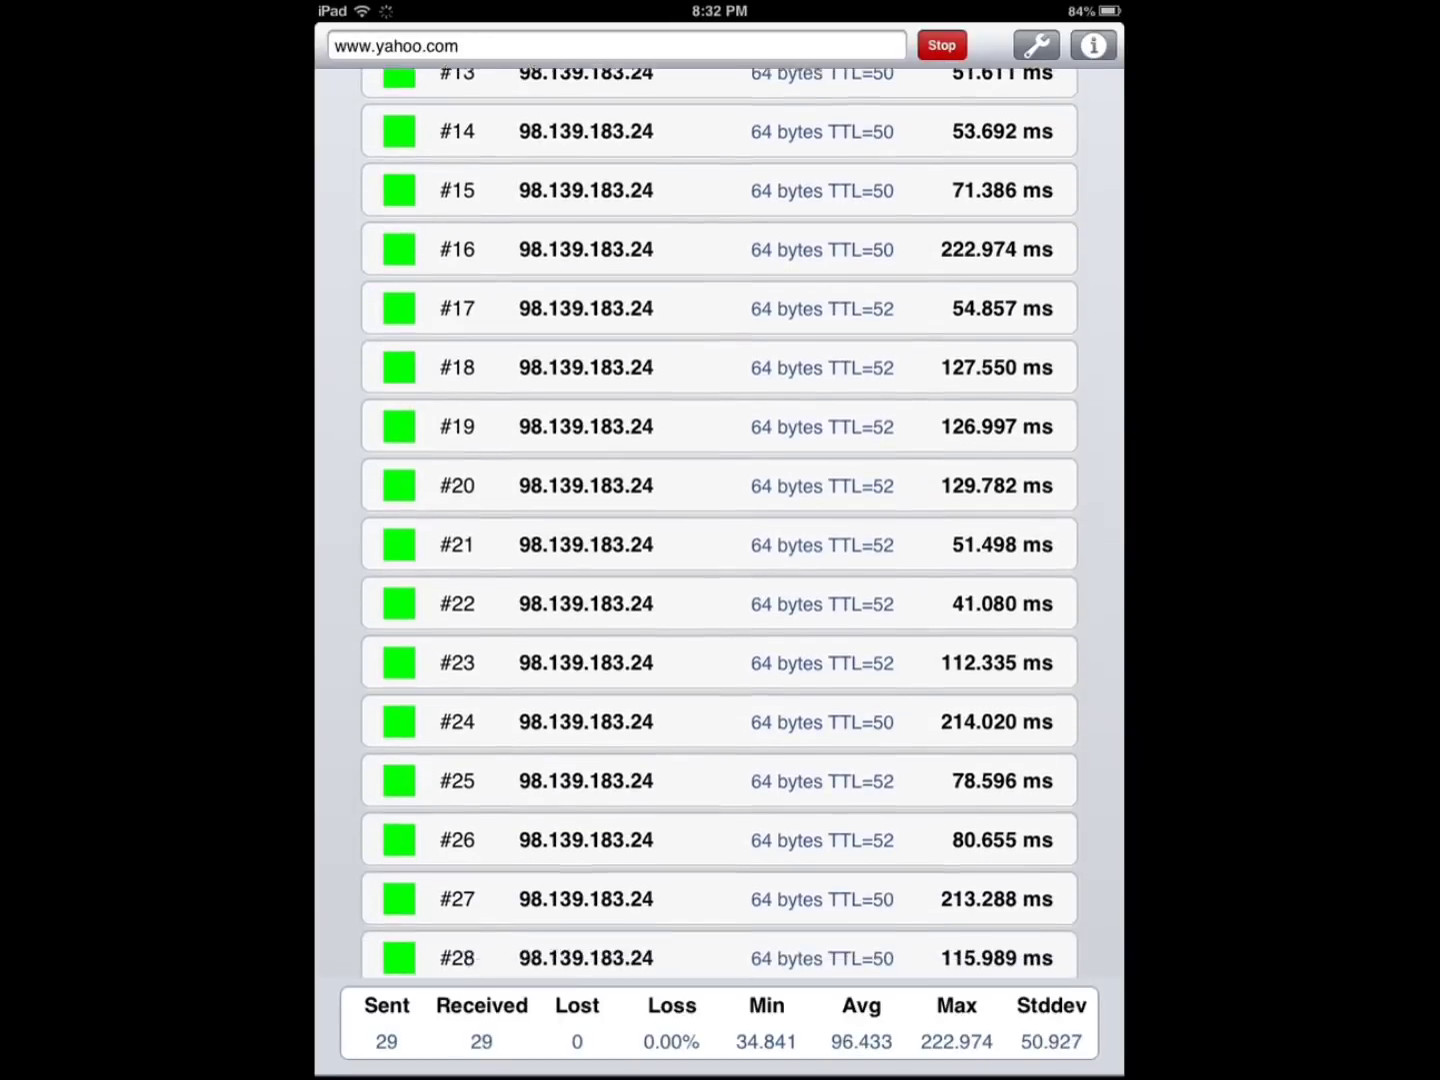
click(1036, 45)
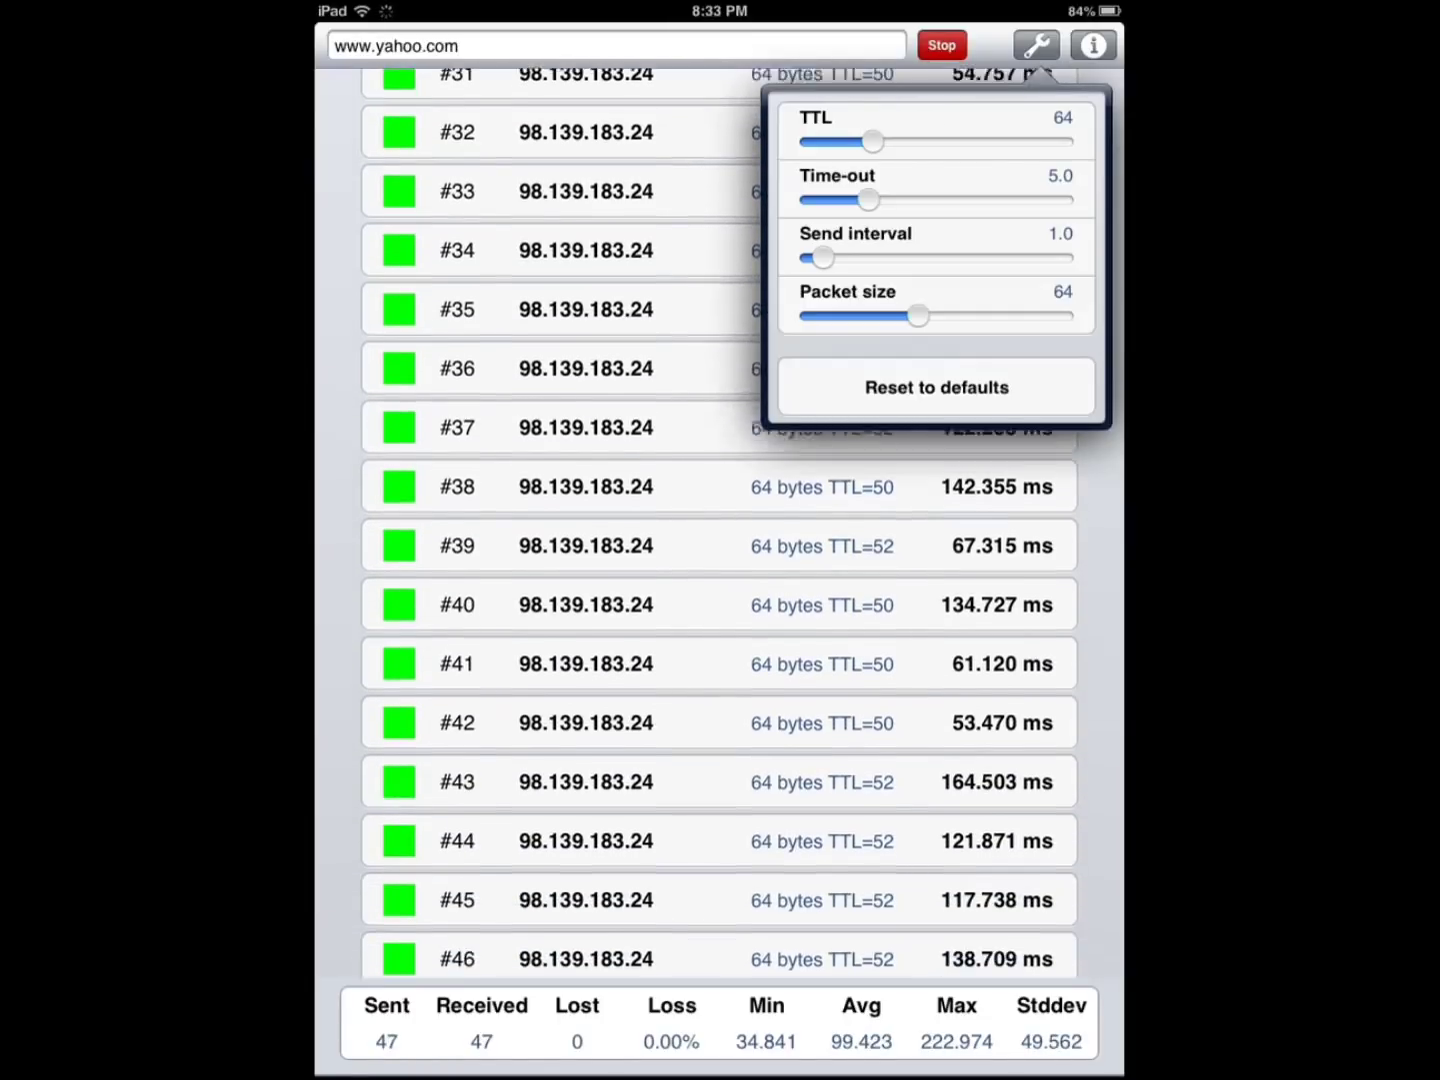
click(1037, 46)
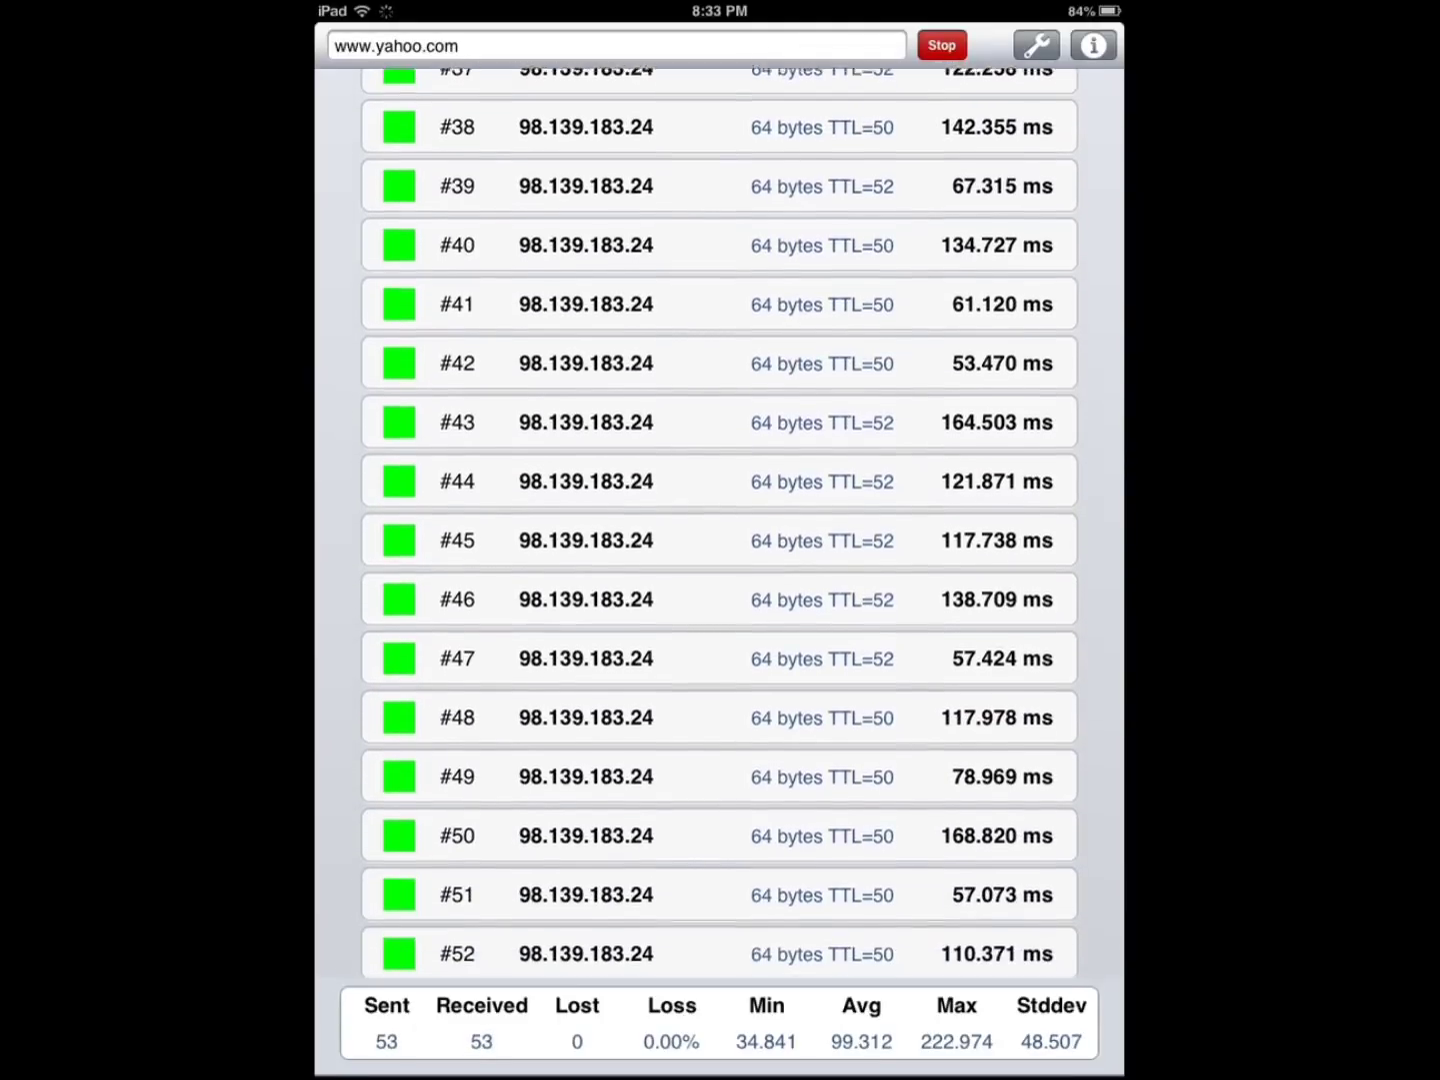
Stop the ping at 54 sent and received, 0% loss, 98.358 ms average
click(941, 45)
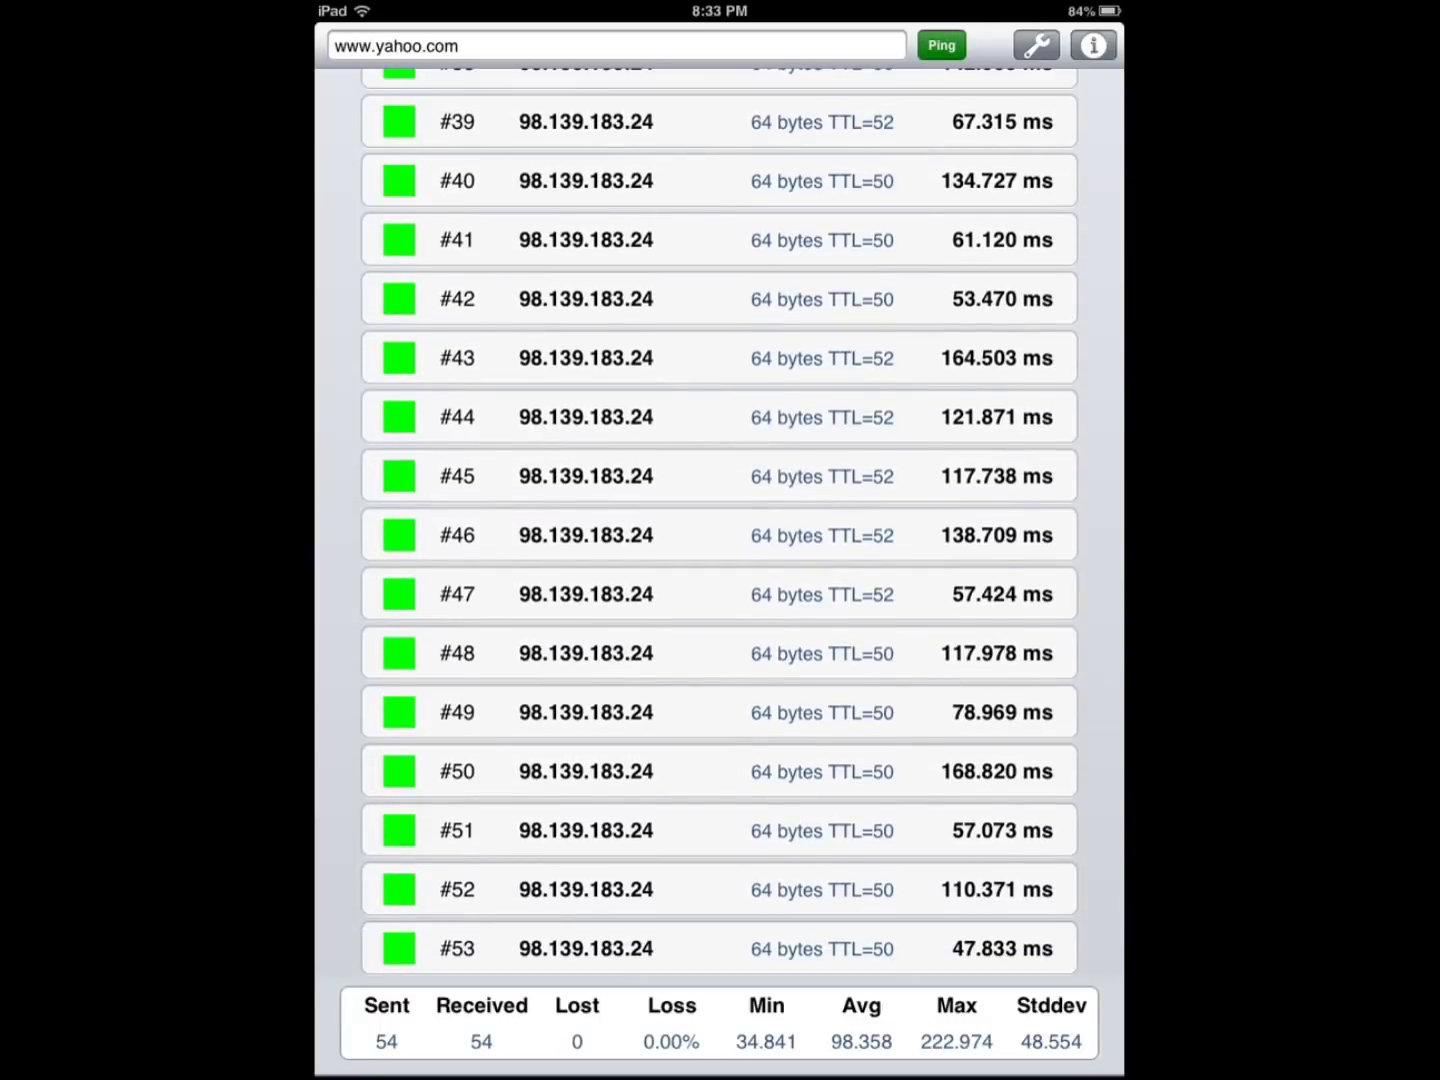